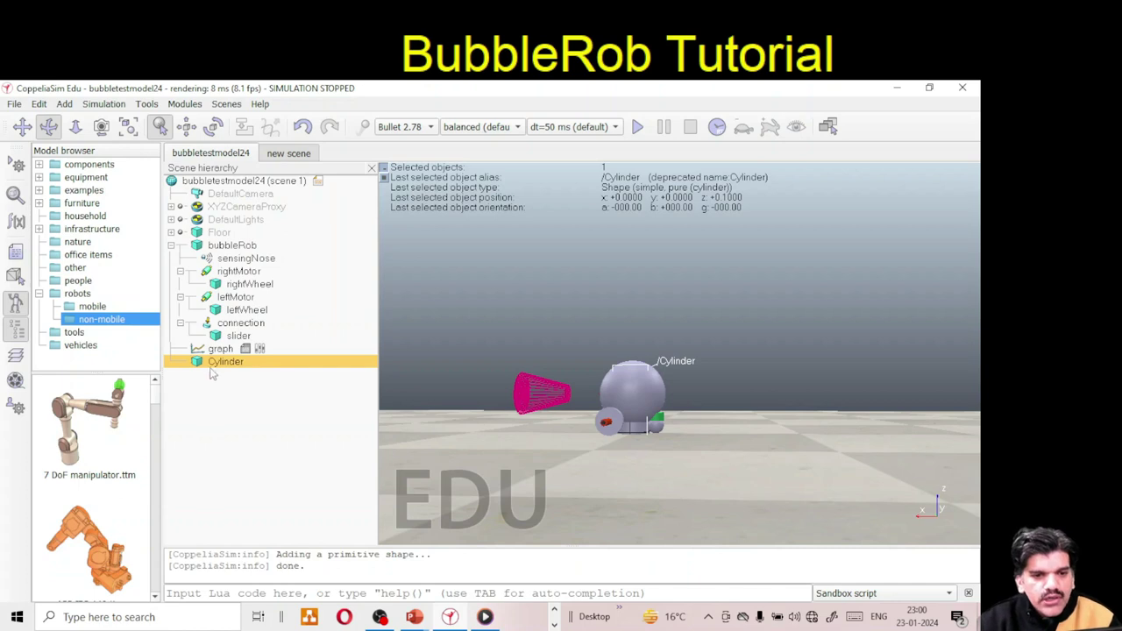
Make the Cylinder static by turning off Body is dynamic, and mark it Collidable.
double_click(199, 364)
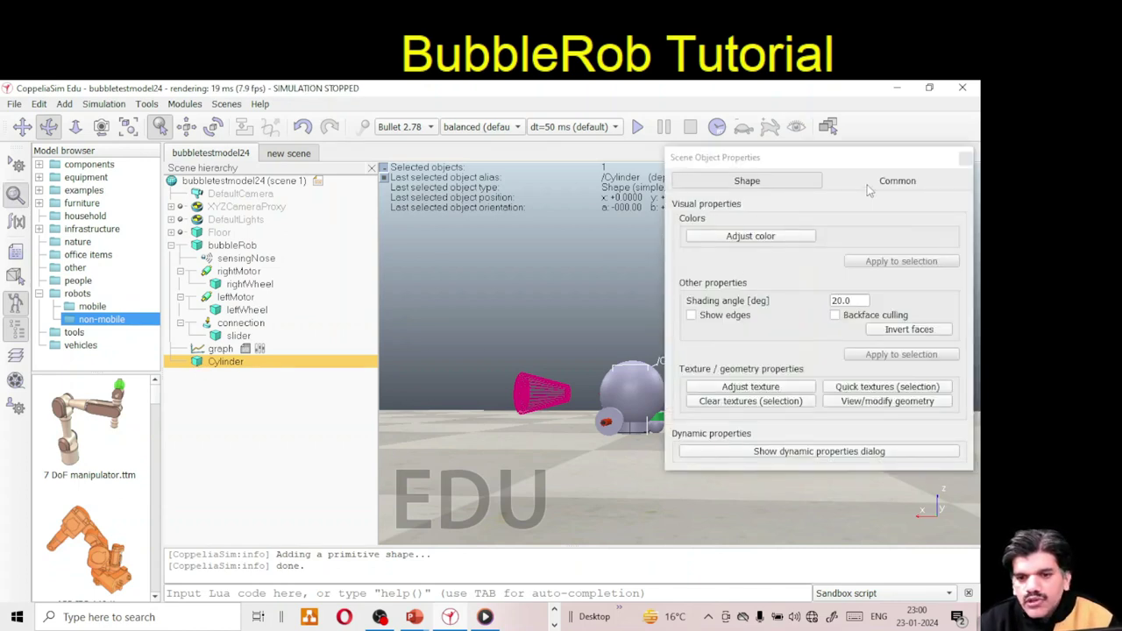
click(819, 453)
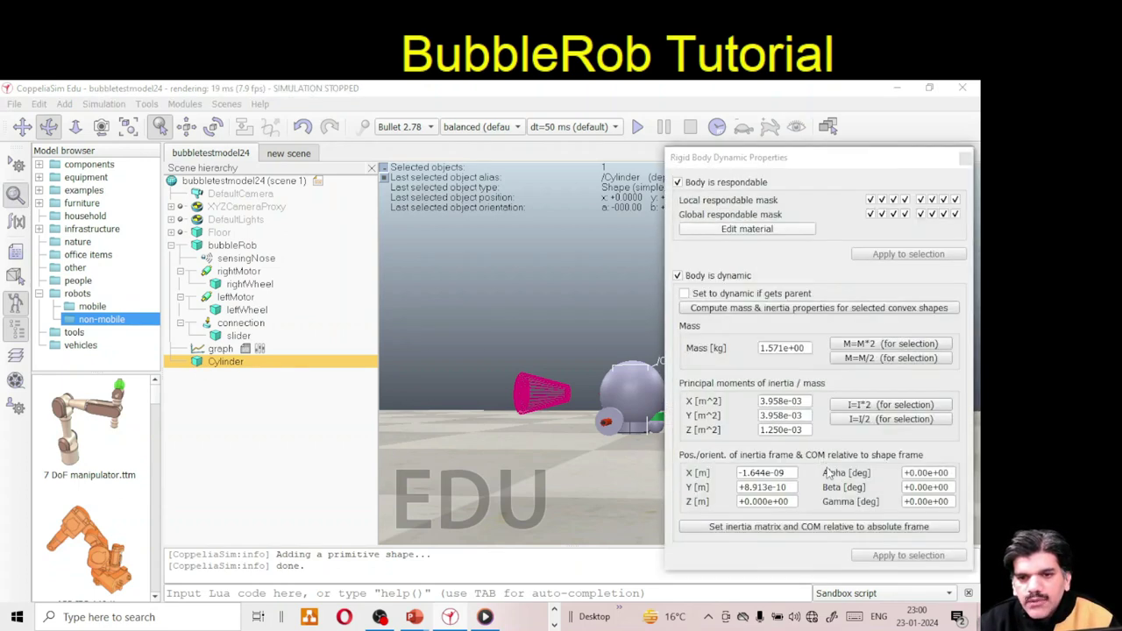
click(678, 276)
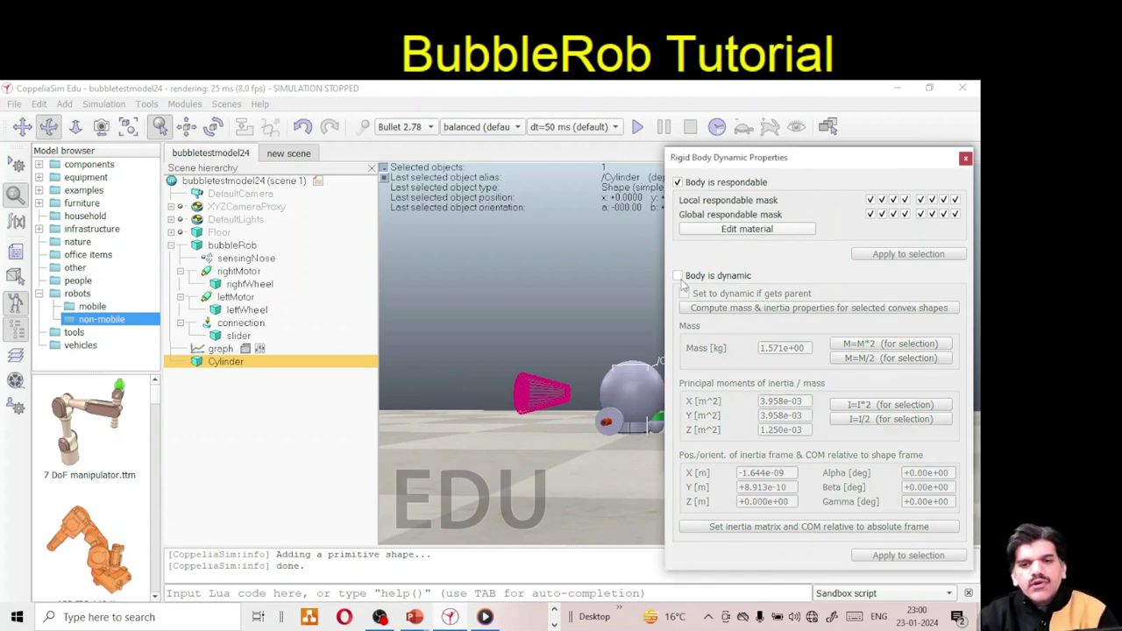
click(965, 158)
click(897, 180)
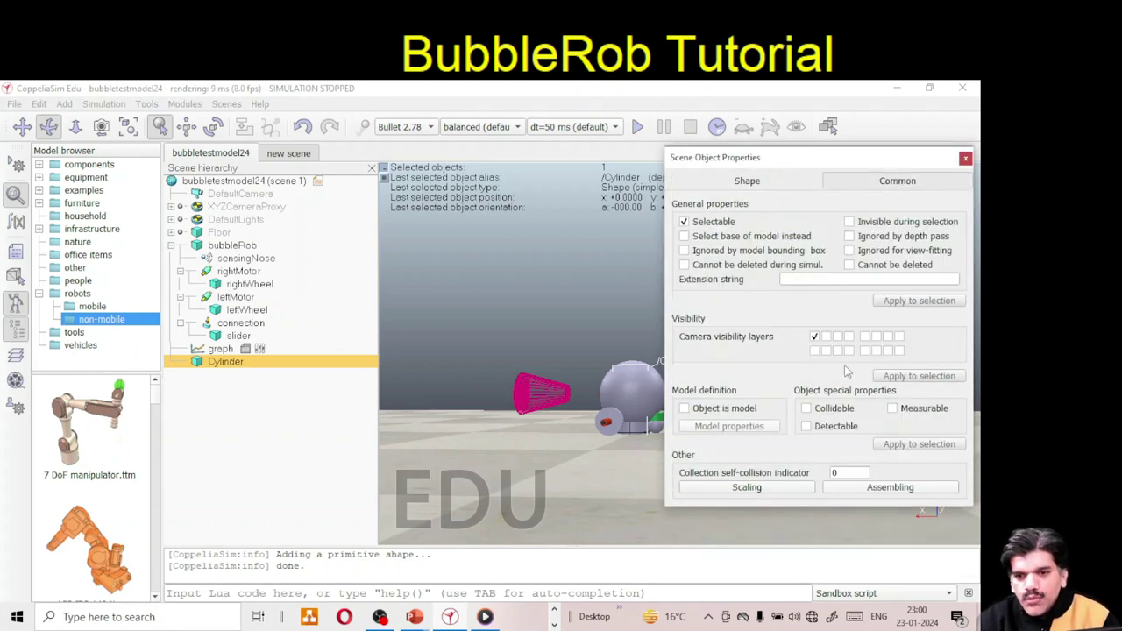
click(806, 410)
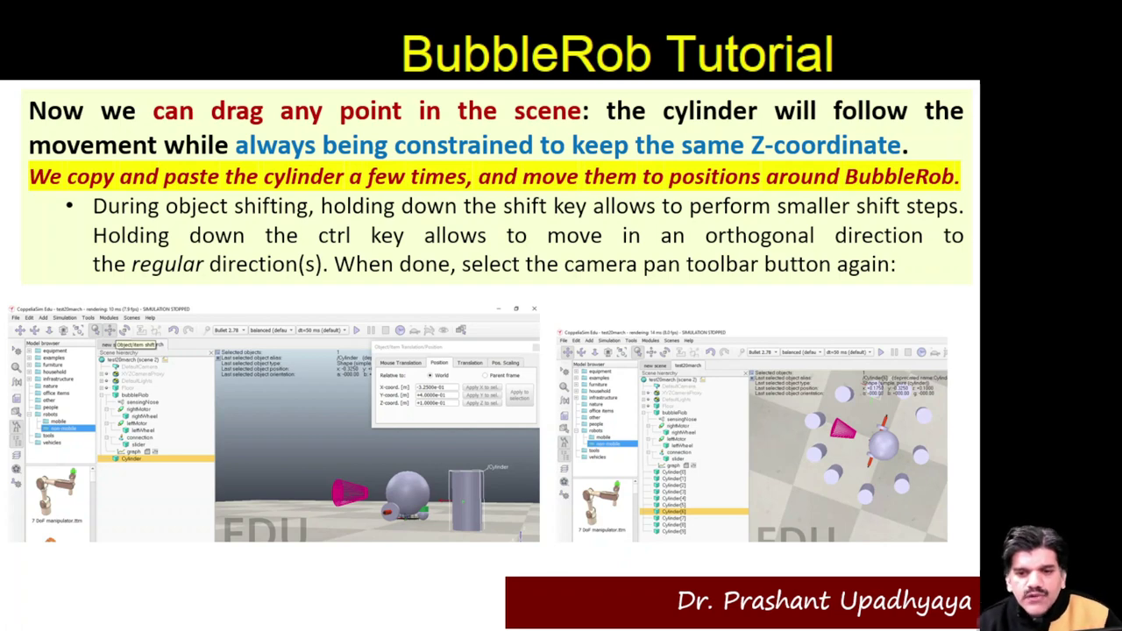
Leave the slideshow and tilt the camera down onto the floor around BubbleRob.
key(alt+Tab)
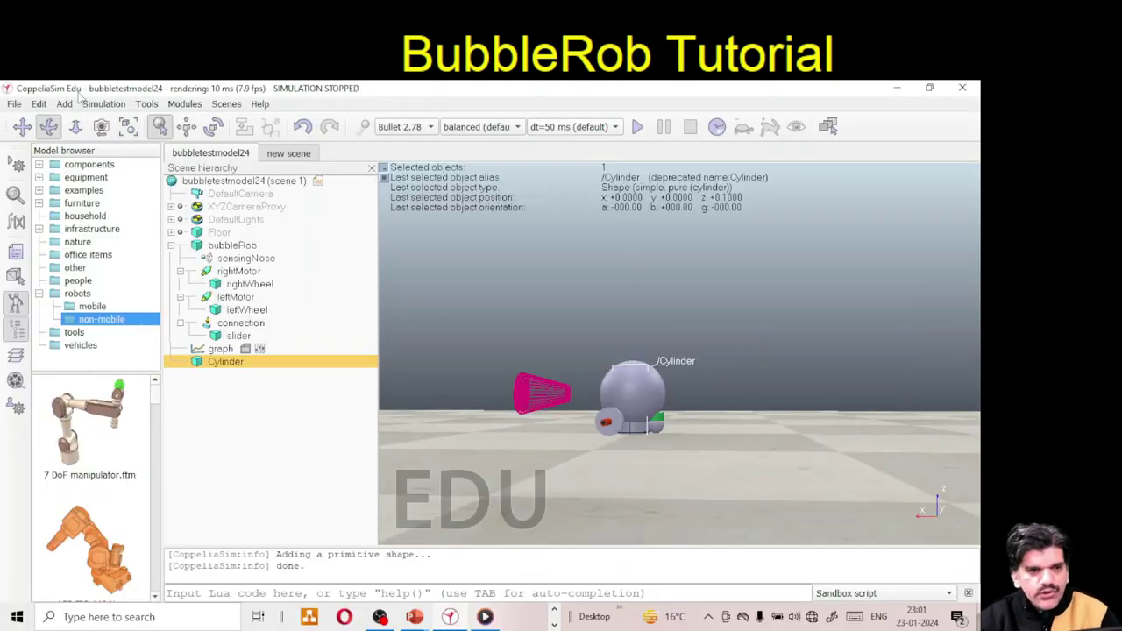
click(76, 128)
drag(603, 465, 452, 428)
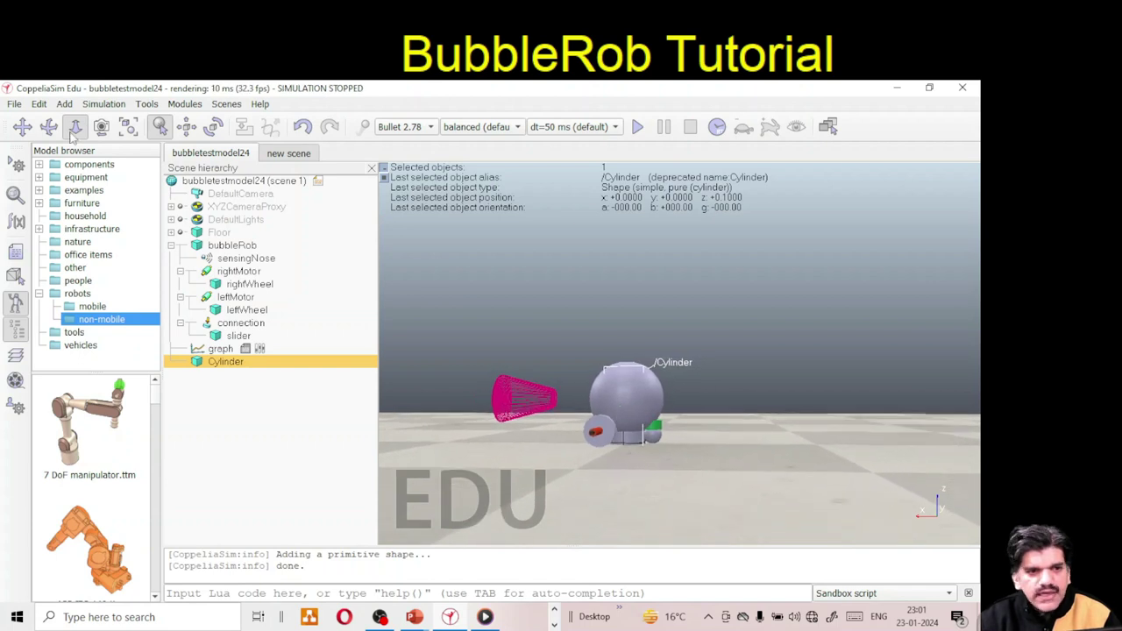
drag(540, 448, 628, 534)
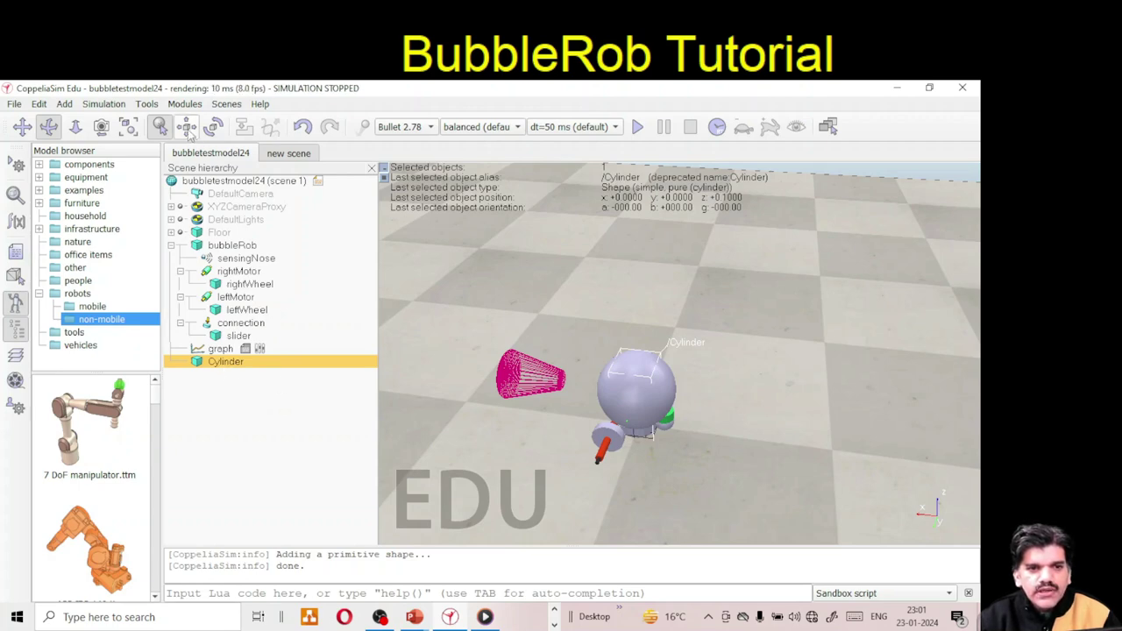
Drag the Cylinder across the floor to x 0.5, y -0.5, clear of BubbleRob.
click(187, 127)
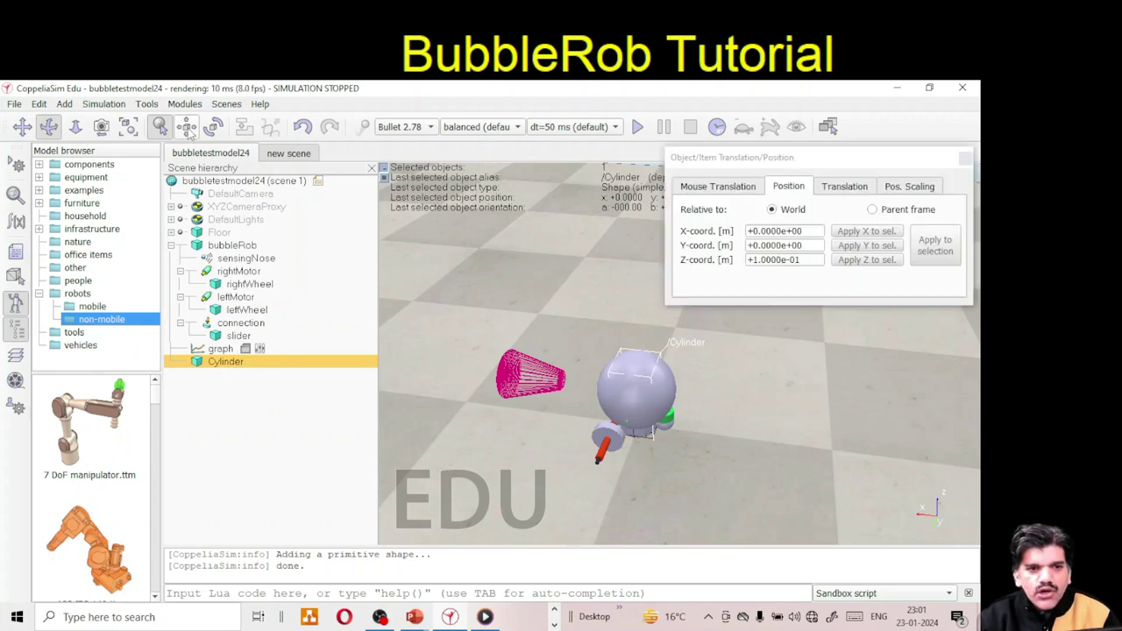
click(640, 378)
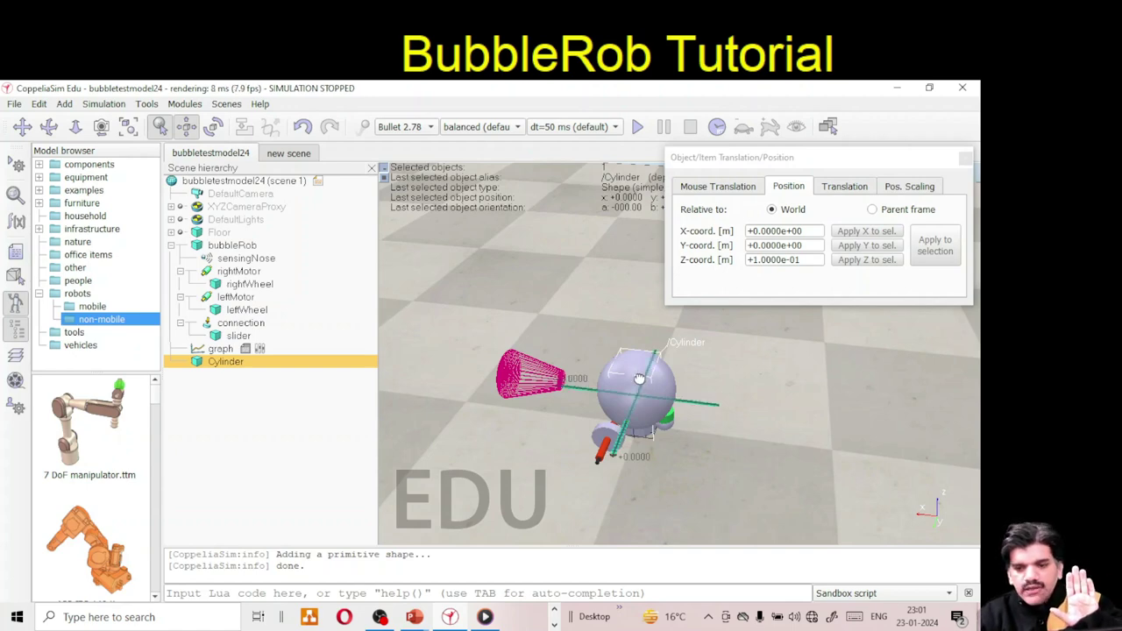
drag(639, 378, 526, 275)
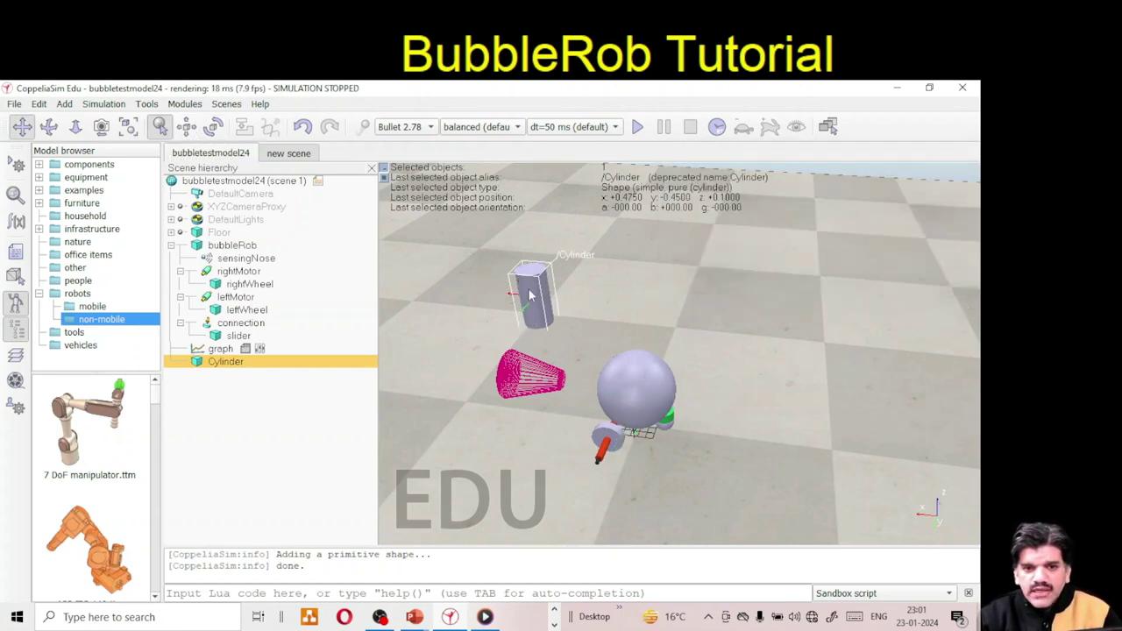
mouse_move(533, 285)
mouse_down()
mouse_move(574, 278)
mouse_move(558, 289)
mouse_up()
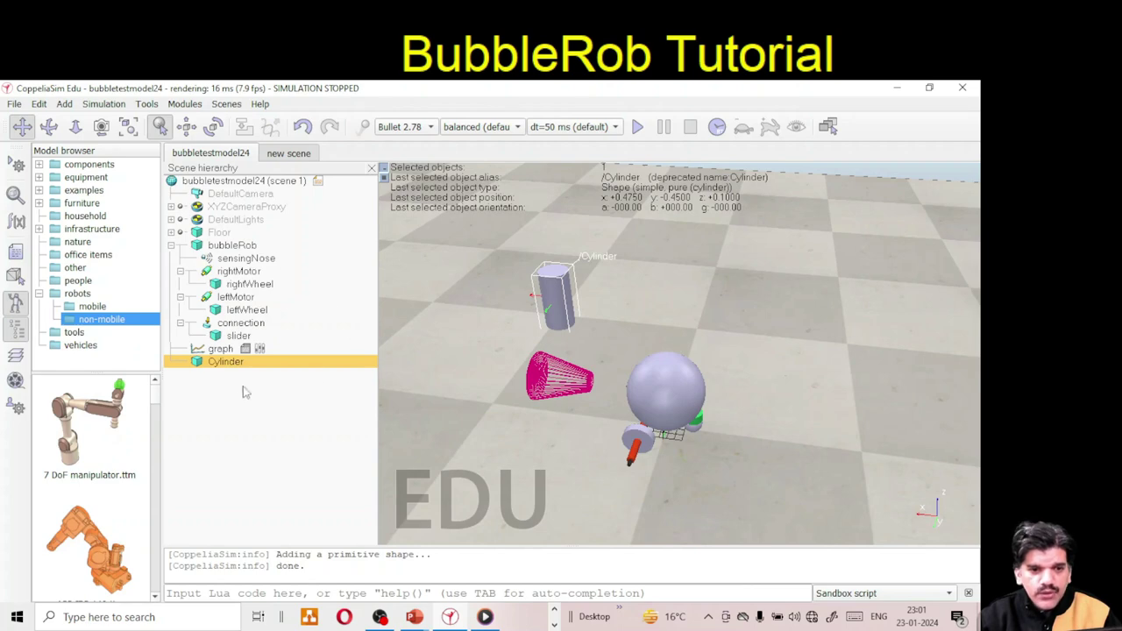
click(186, 126)
mouse_move(550, 285)
mouse_down()
mouse_move(620, 280)
mouse_move(486, 307)
mouse_move(568, 286)
mouse_move(554, 288)
mouse_up()
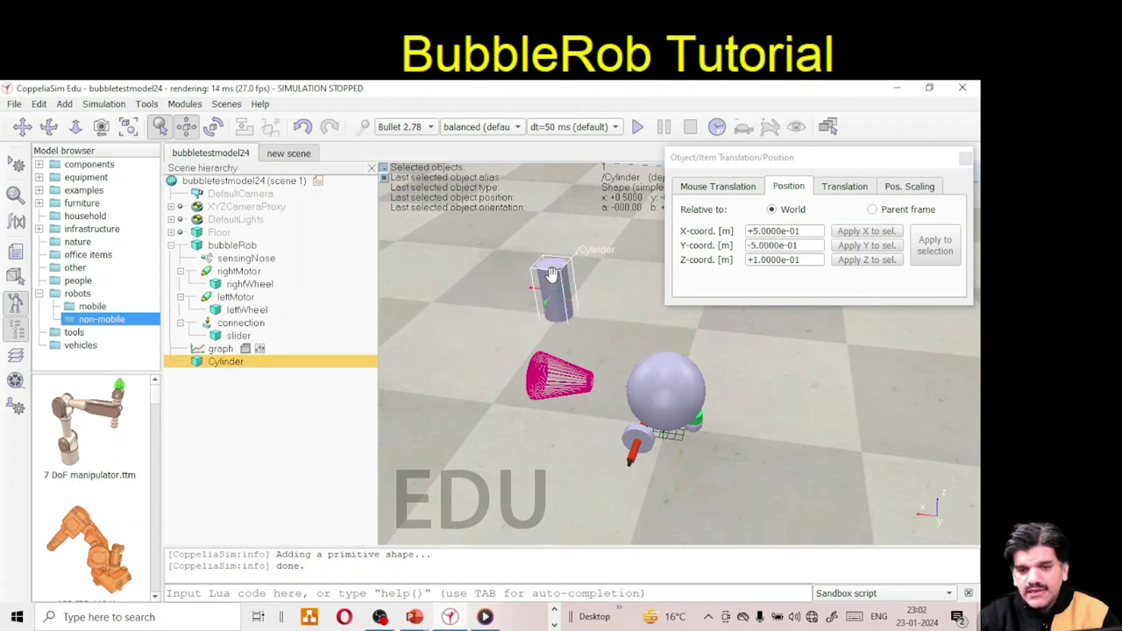
click(225, 362)
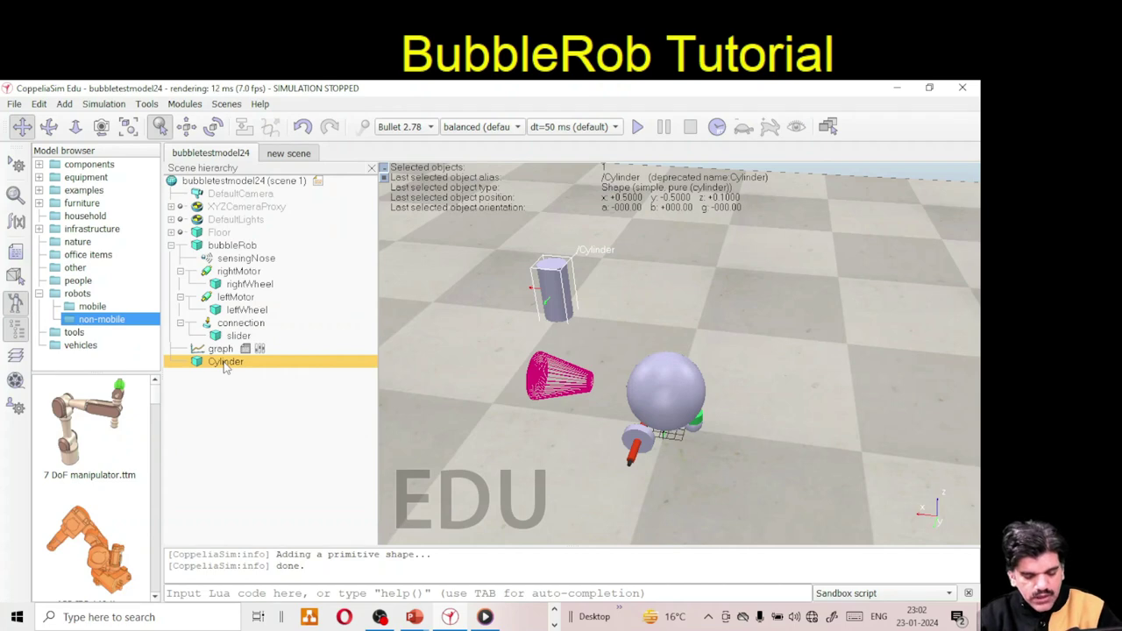
Copy the Cylinder and paste copies, creating Cylinder[1] through Cylinder[11] in one stack.
key(ctrl+c)
key(ctrl+v)
key(ctrl+v)
key(ctrl+v)
key(ctrl+v)
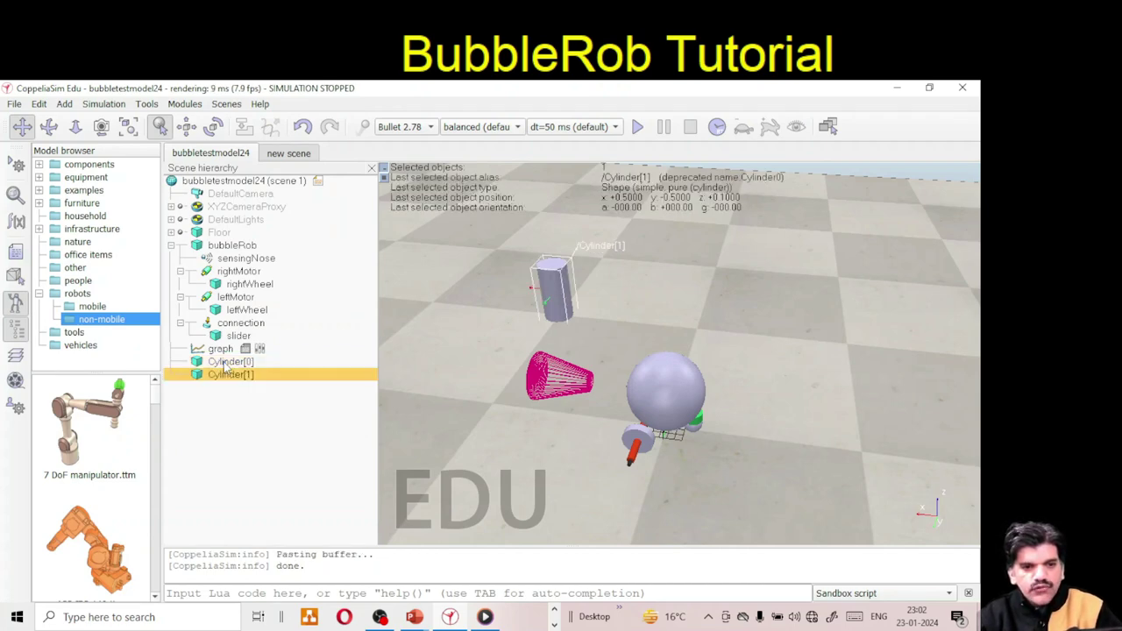
key(ctrl+v)
key(ctrl+v)
key(ctrl+v)
key(ctrl+v)
key(ctrl+v)
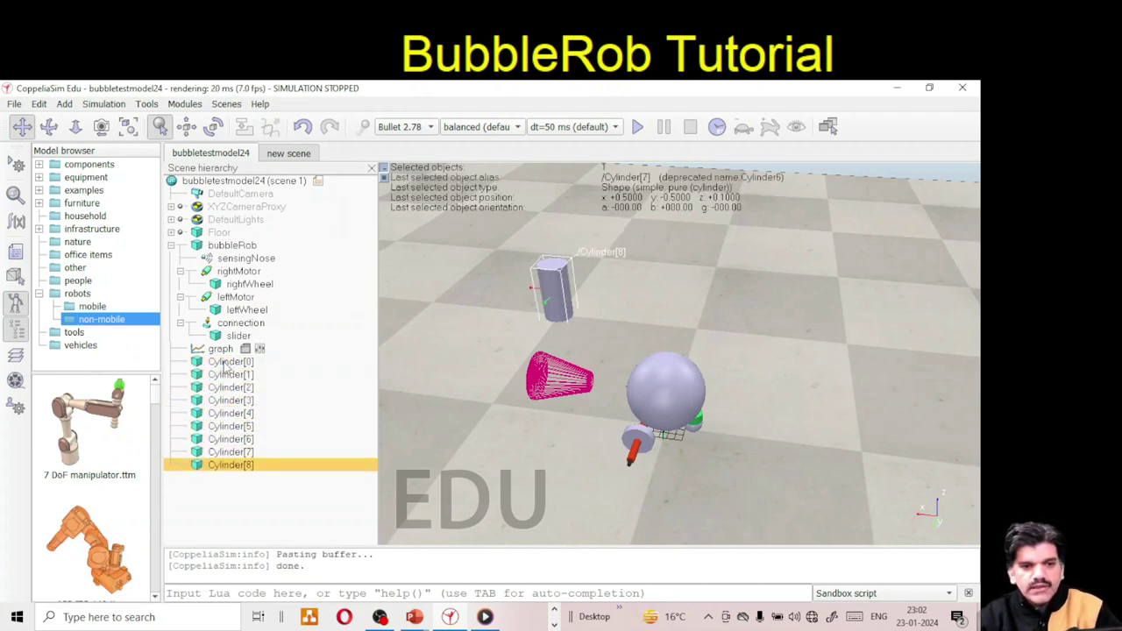
key(ctrl+v)
key(ctrl+v)
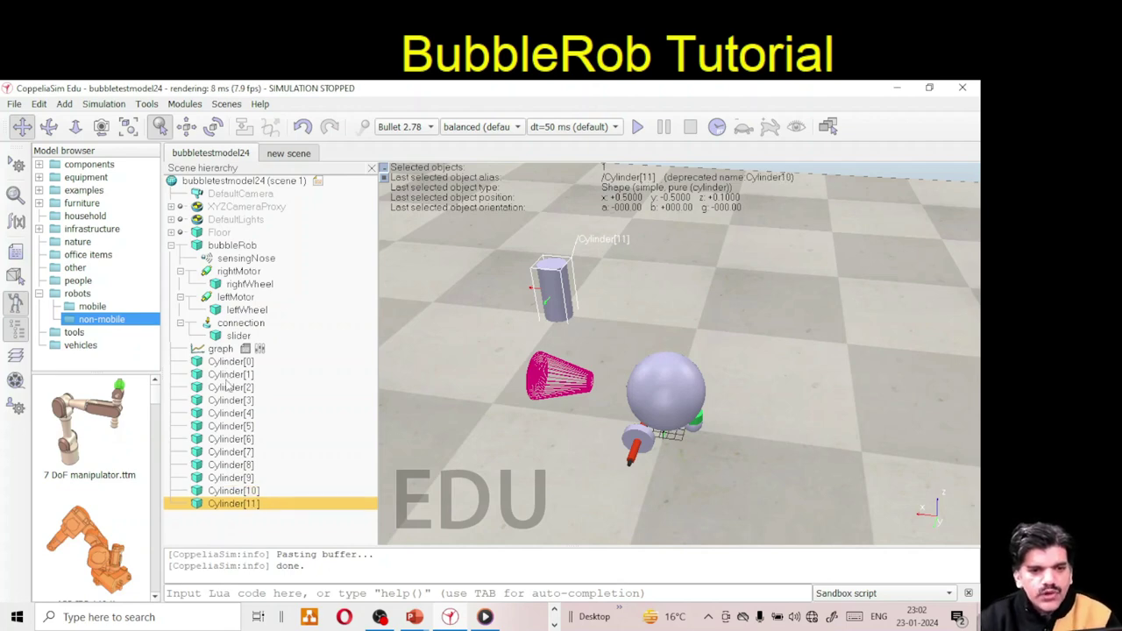
Spread Cylinder[1] through Cylinder[5] off the stack to spots around the robot.
click(230, 377)
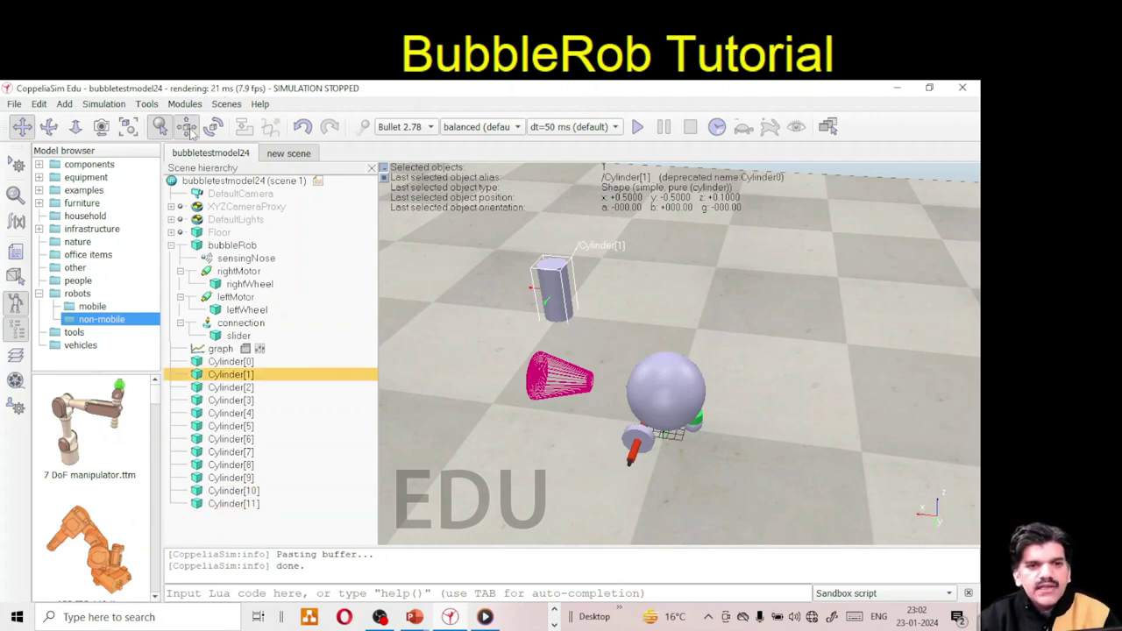
click(186, 126)
drag(573, 298, 649, 291)
click(230, 387)
drag(561, 303, 515, 344)
click(231, 399)
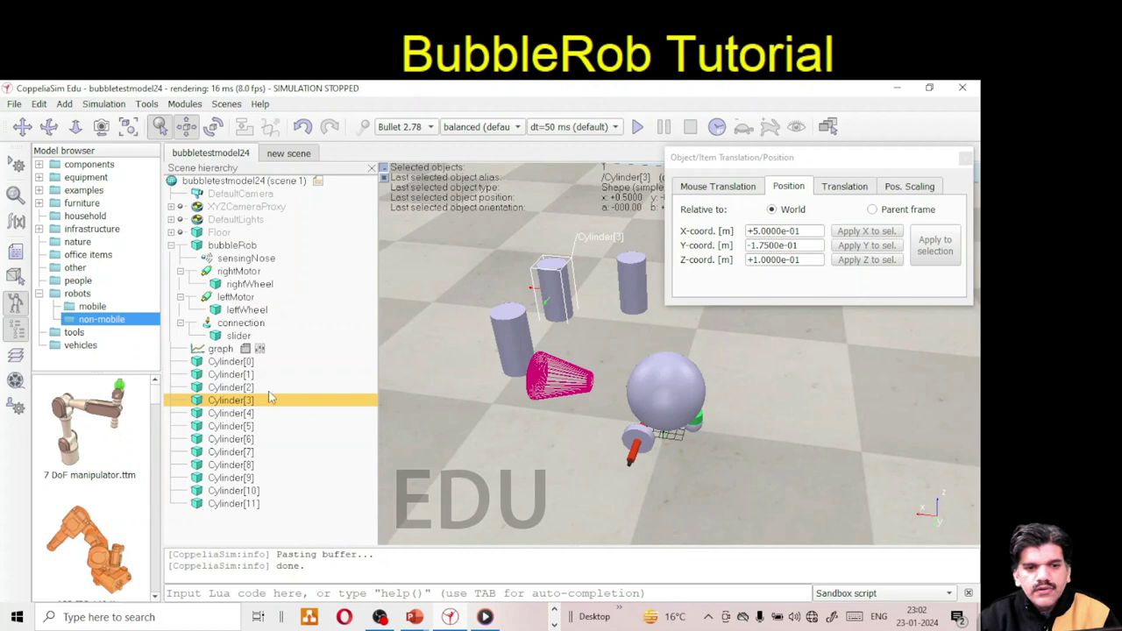
drag(555, 302, 784, 474)
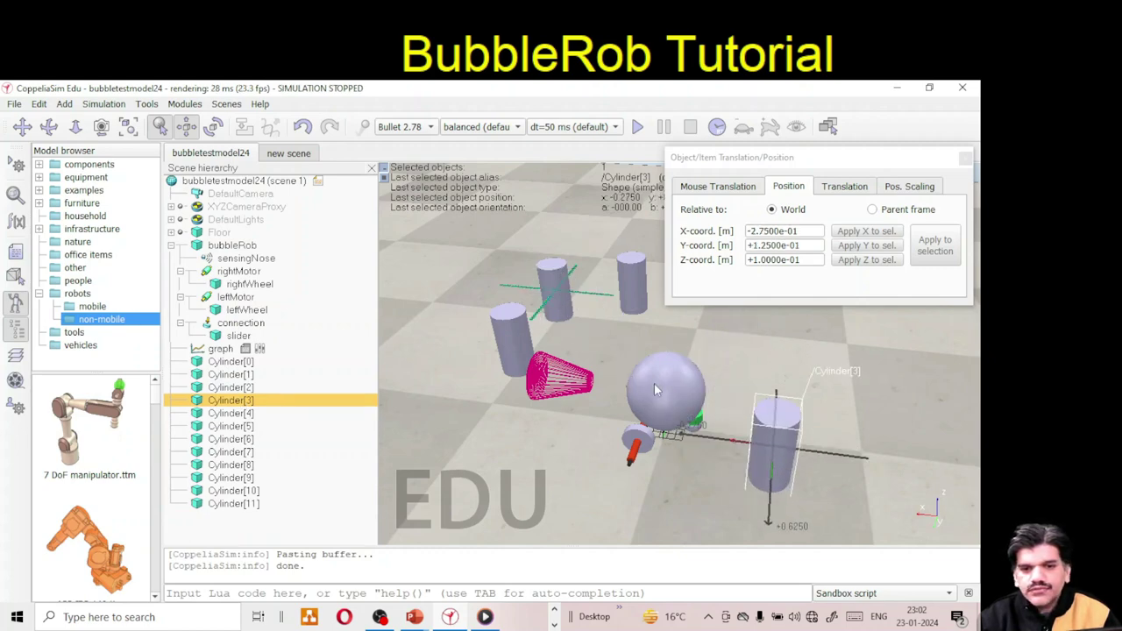
click(230, 413)
drag(565, 309, 719, 309)
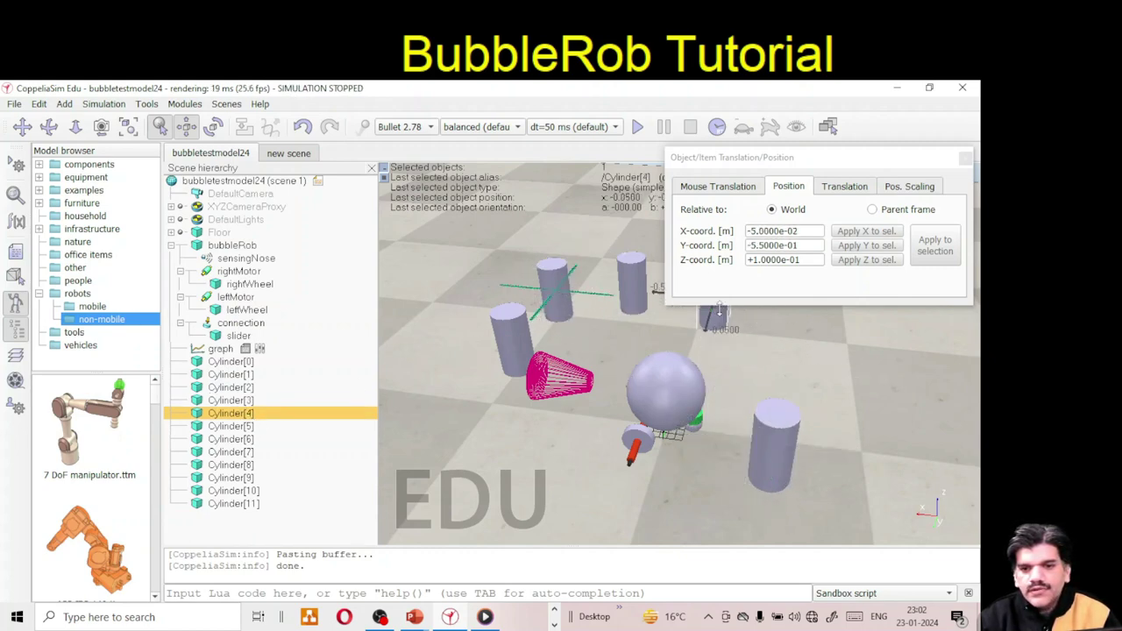
click(283, 426)
drag(564, 293, 771, 342)
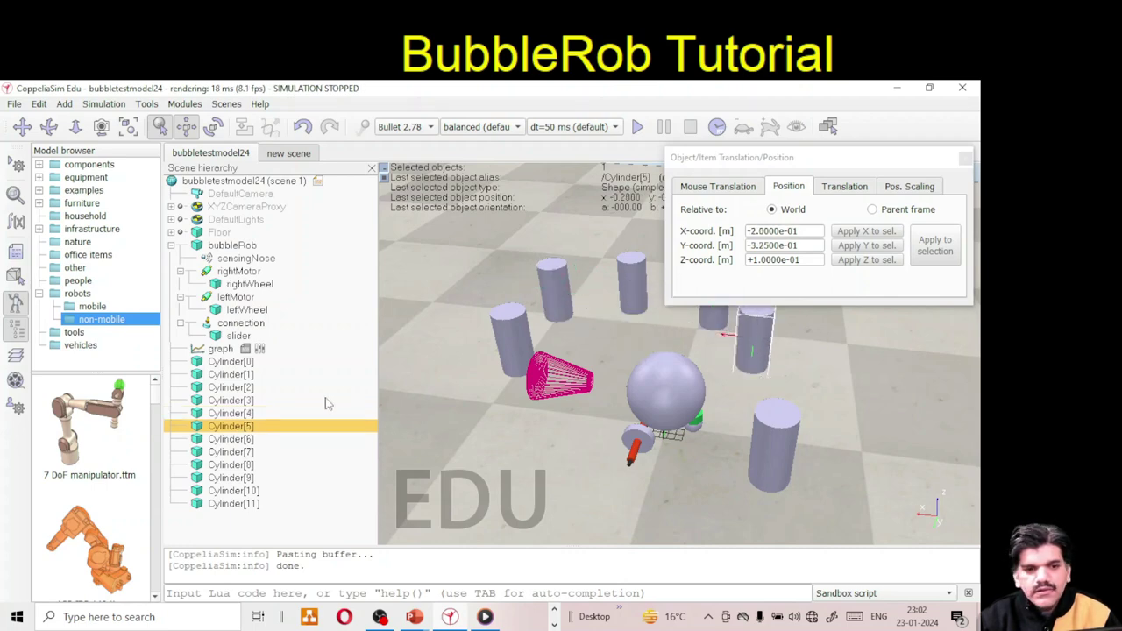
Place Cylinder[6] through Cylinder[11] in front of and beside the robot, completing the ring.
click(248, 439)
drag(565, 298, 507, 410)
click(236, 452)
drag(552, 291, 542, 466)
click(230, 464)
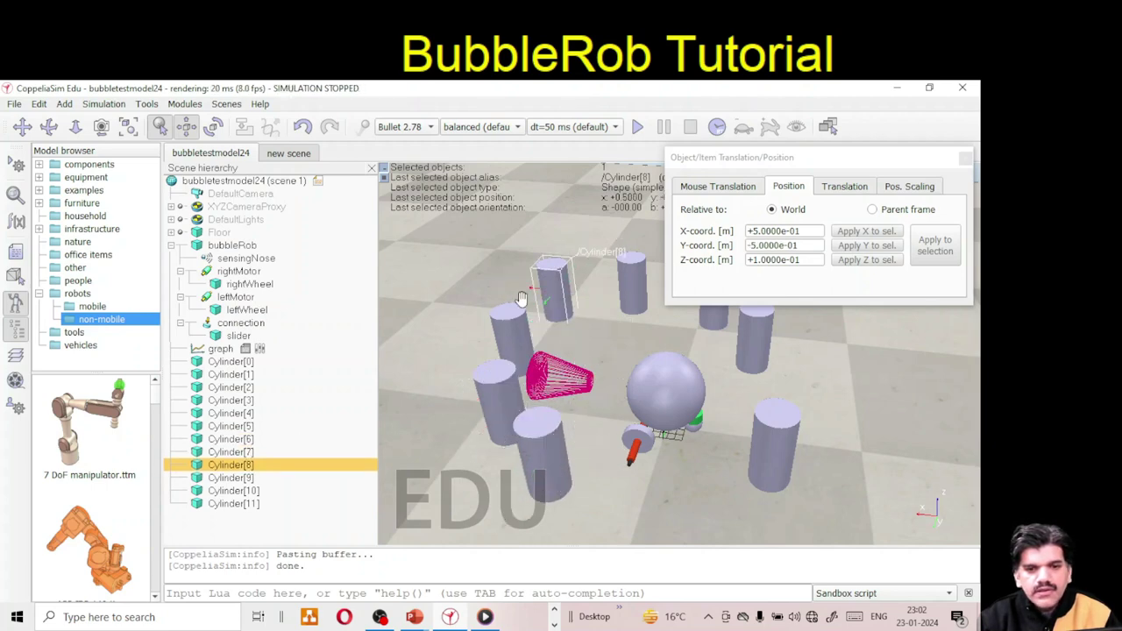
drag(554, 294, 616, 488)
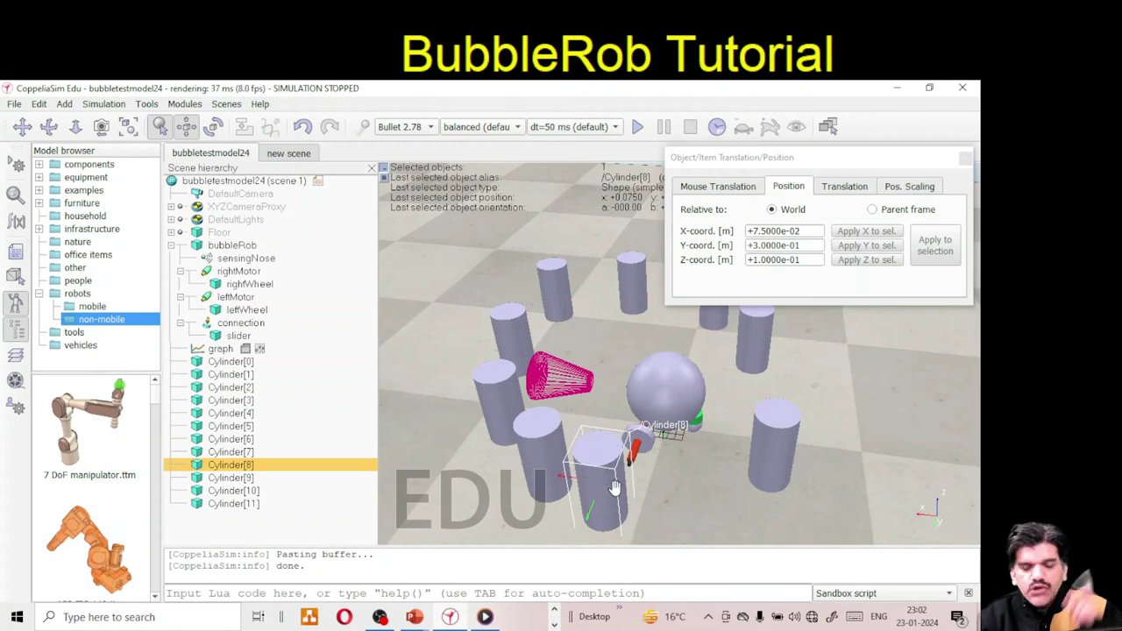
click(245, 478)
drag(549, 280, 683, 479)
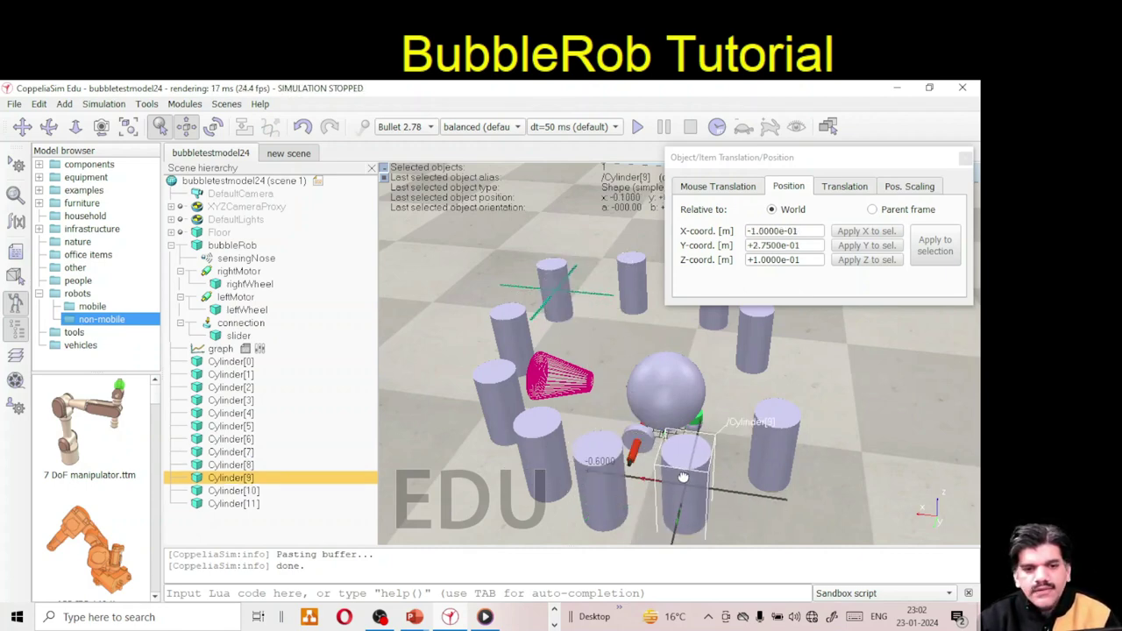
click(246, 492)
drag(561, 289, 784, 380)
click(233, 504)
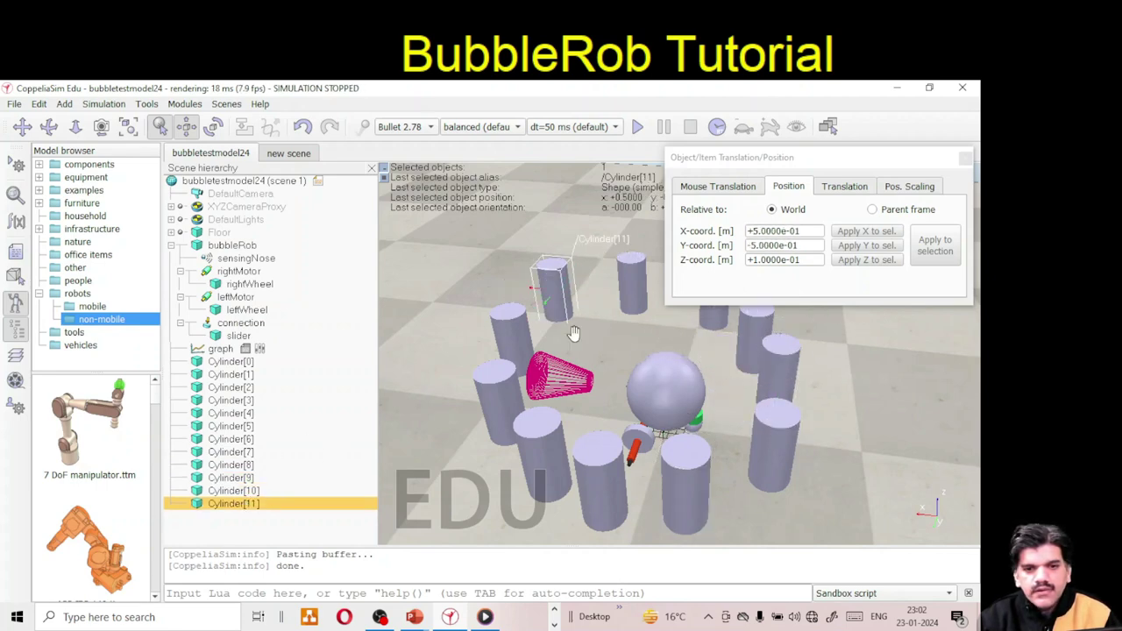
drag(568, 285, 608, 297)
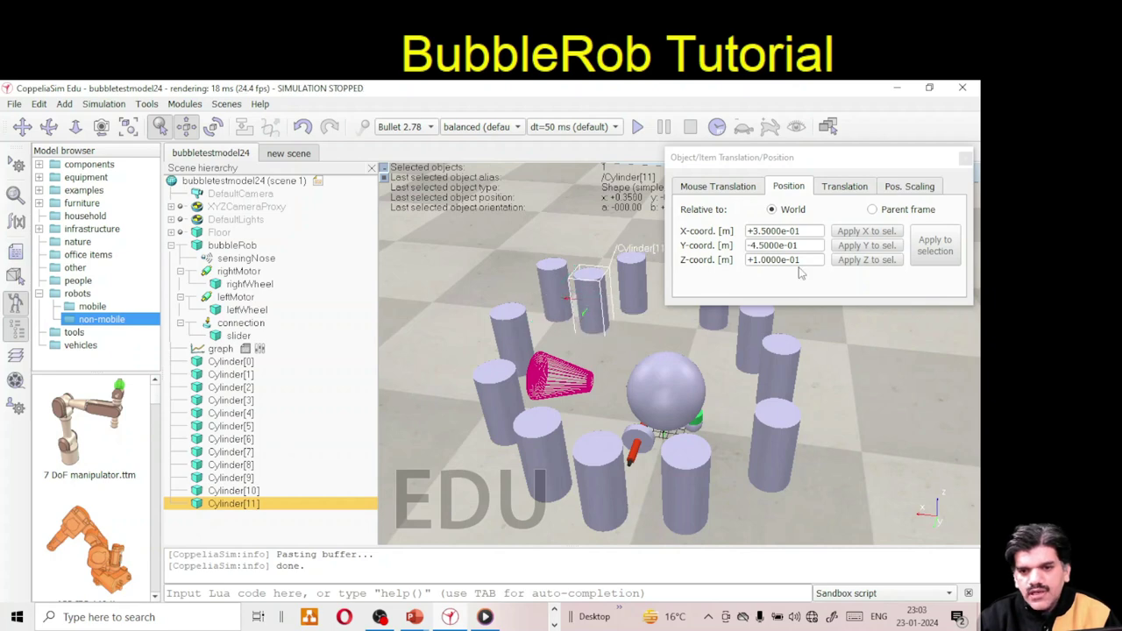
drag(903, 160, 199, 190)
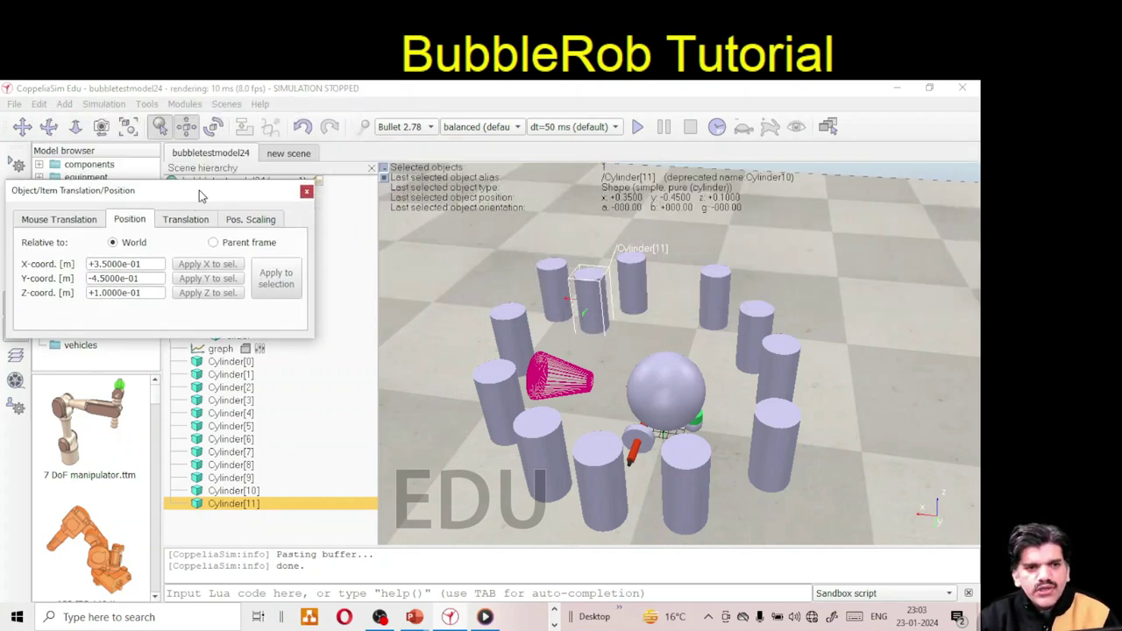
Look down on the cylinders and nudge Cylinder[11] and Cylinder[0] into the ring.
click(49, 126)
drag(632, 395, 493, 453)
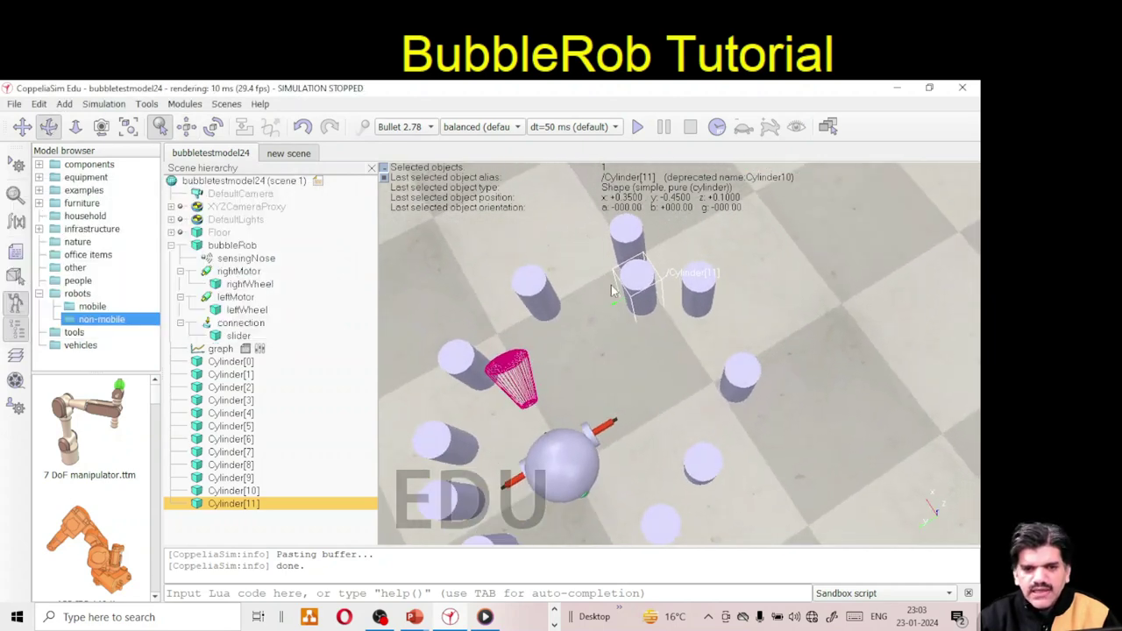
click(186, 127)
drag(636, 280, 518, 314)
drag(635, 251, 668, 333)
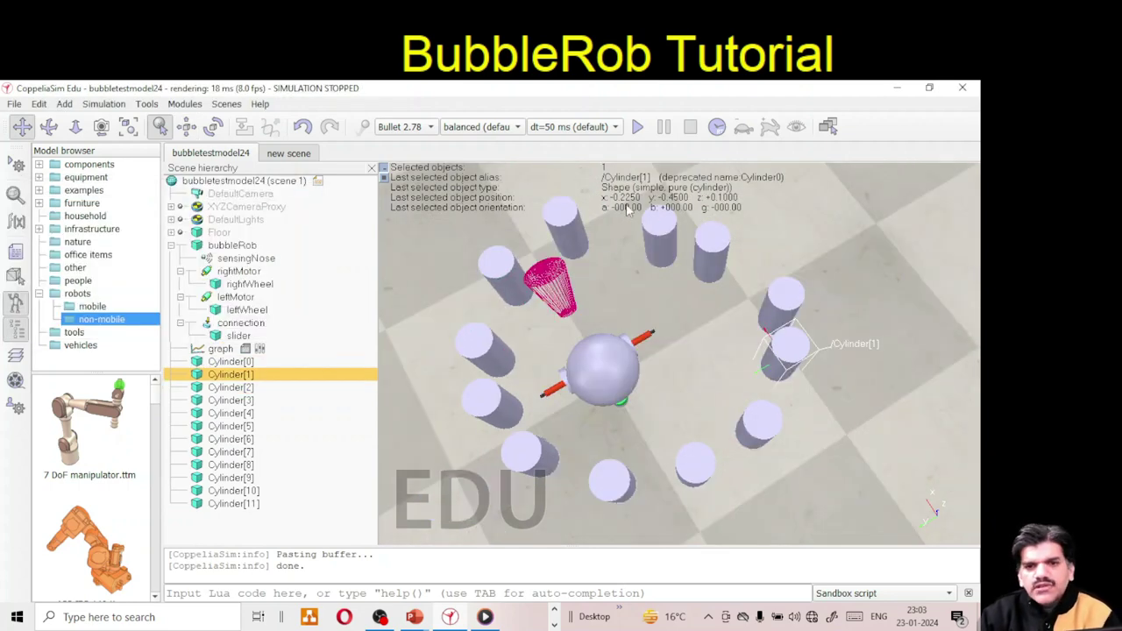
Settle on an oblique view of the ring and save the scene as bubbletestmodel24.ttt.
click(49, 126)
drag(798, 467, 613, 447)
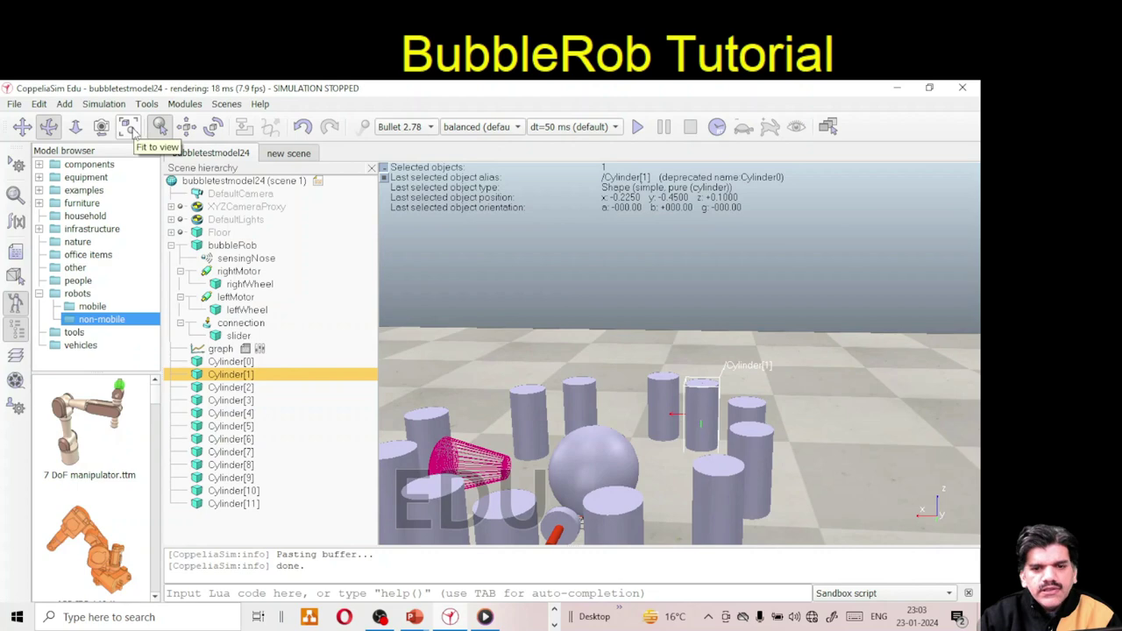
click(129, 127)
key(ctrl+z)
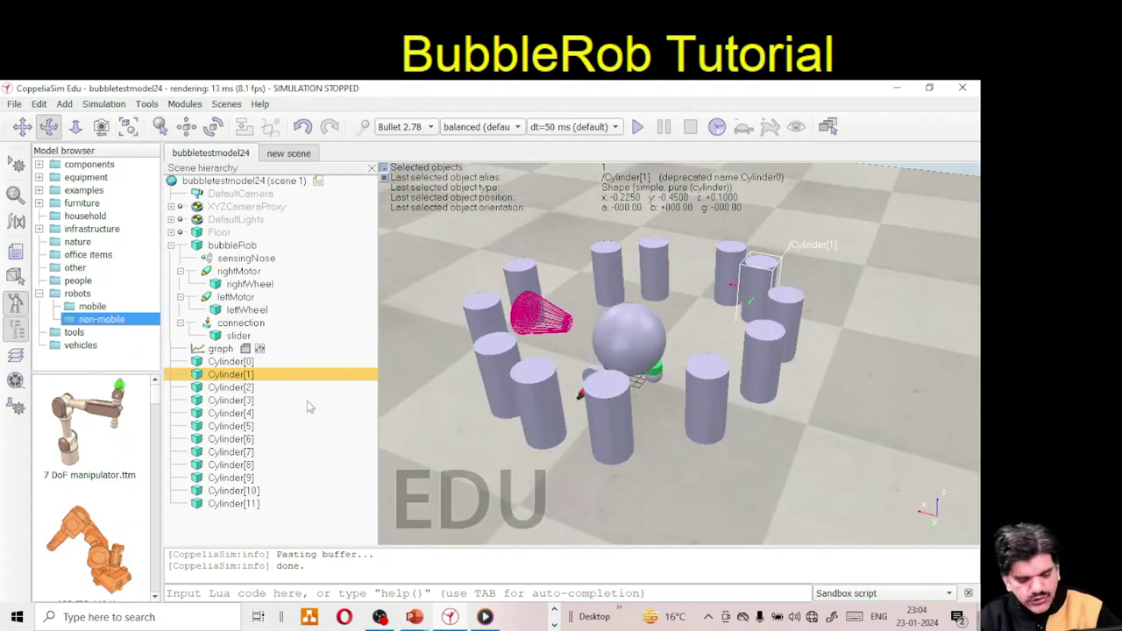
key(ctrl+s)
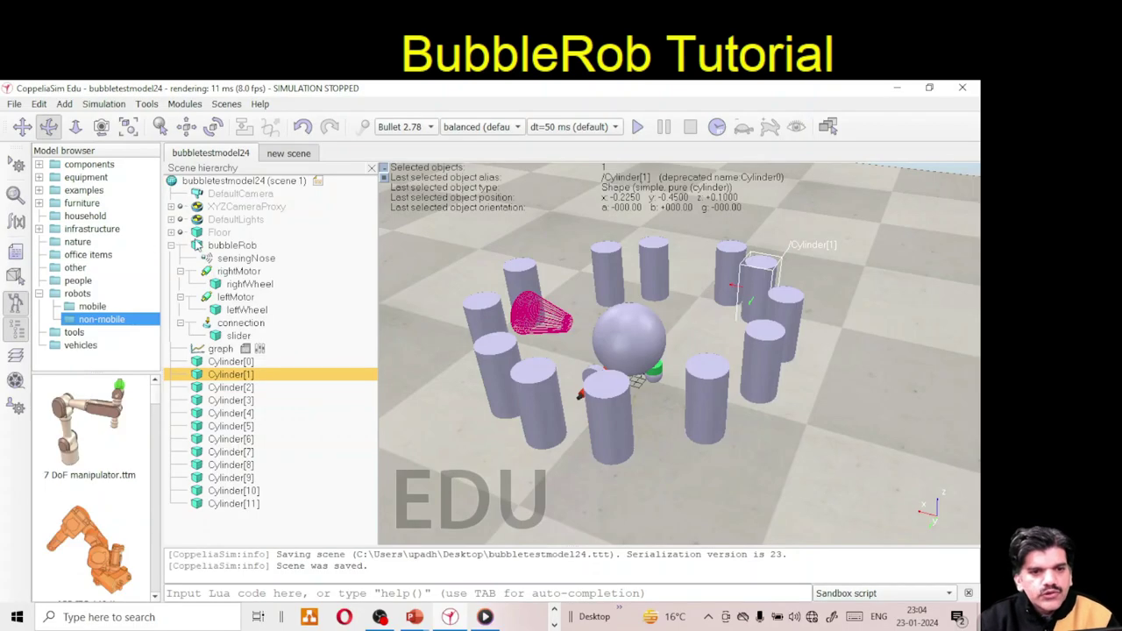
click(200, 246)
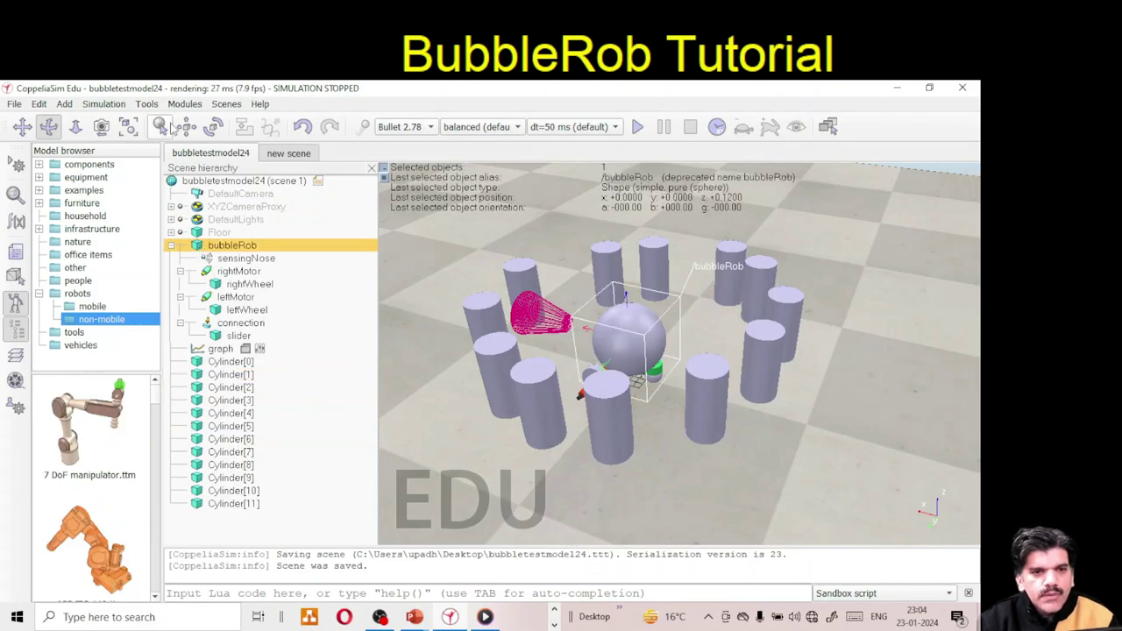